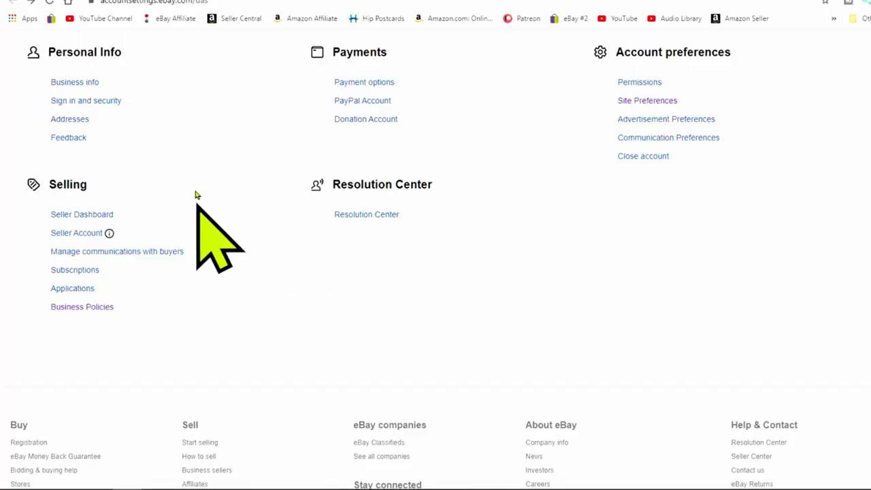
# Open Business Policies under Selling to list the return, payment and shipping policies.
pyautogui.scroll(4, 247, 127)
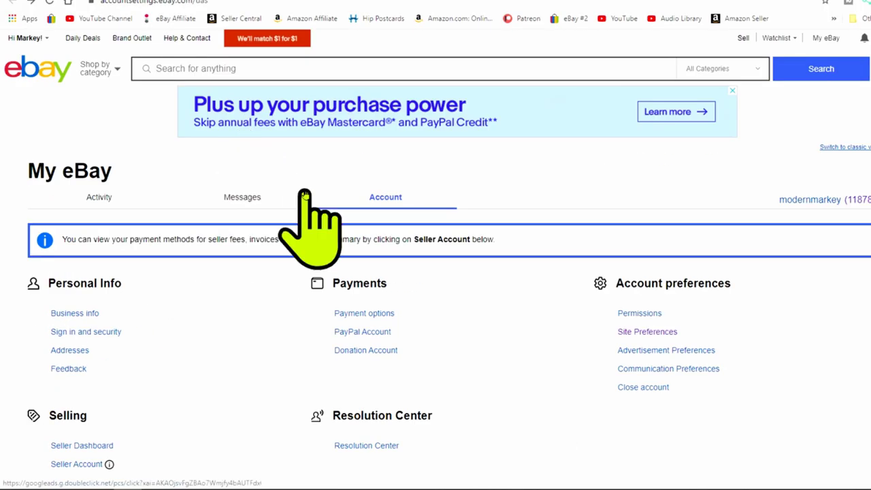
pyautogui.scroll(-4, 512, 266)
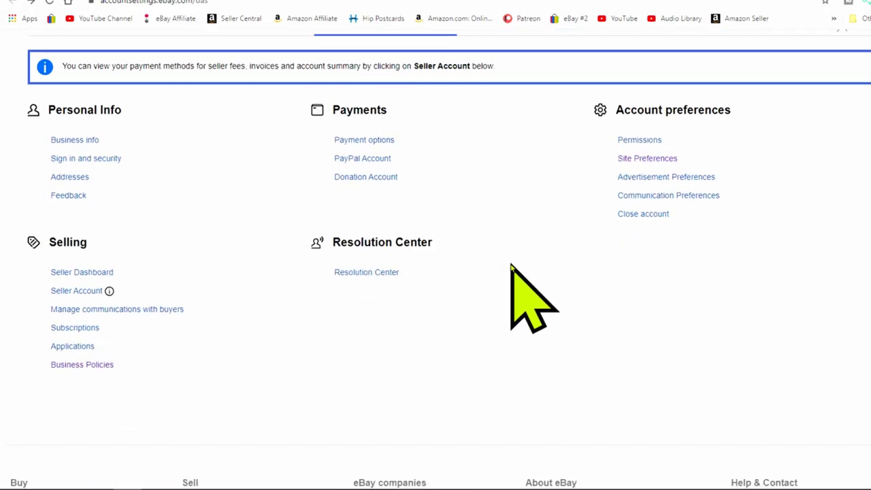
pyautogui.click(95, 251)
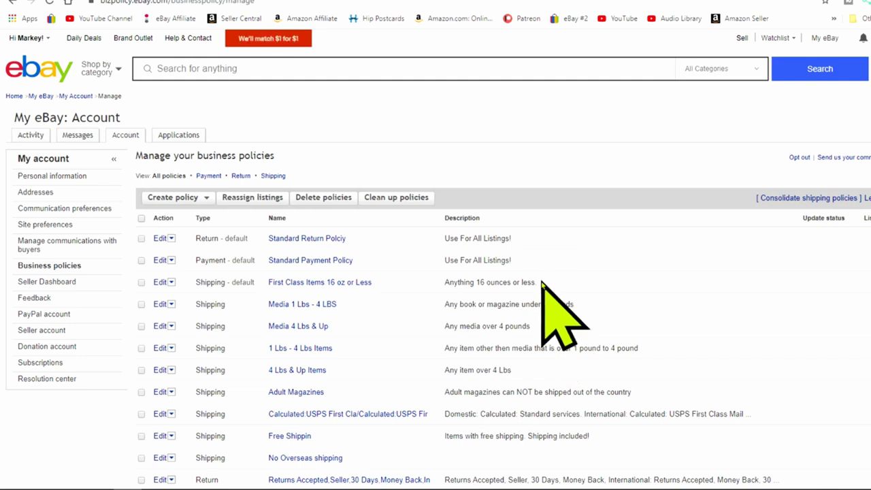
# Open the default return policy's Edit return policy form and scroll through its settings.
pyautogui.click(157, 242)
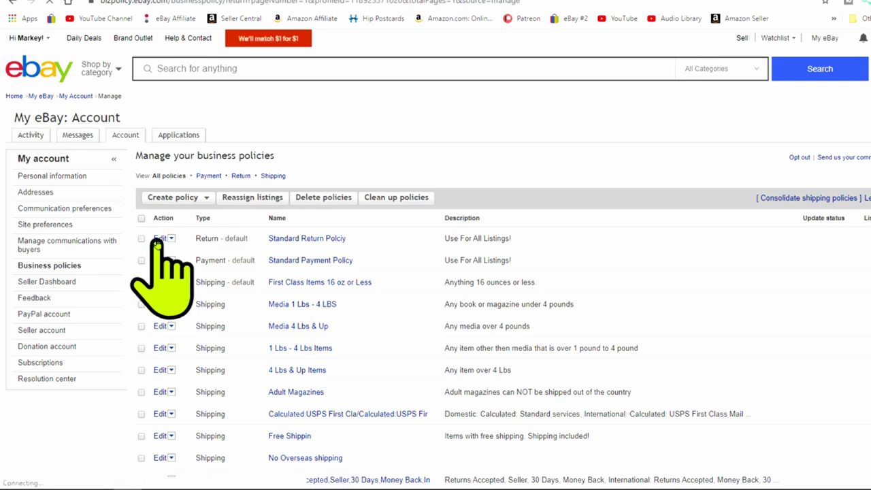
pyautogui.scroll(-2, 664, 268)
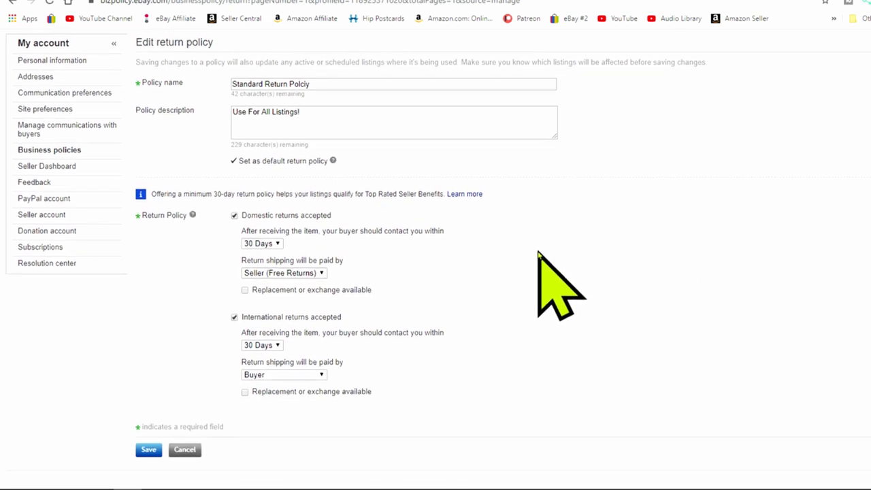
pyautogui.scroll(2, 537, 253)
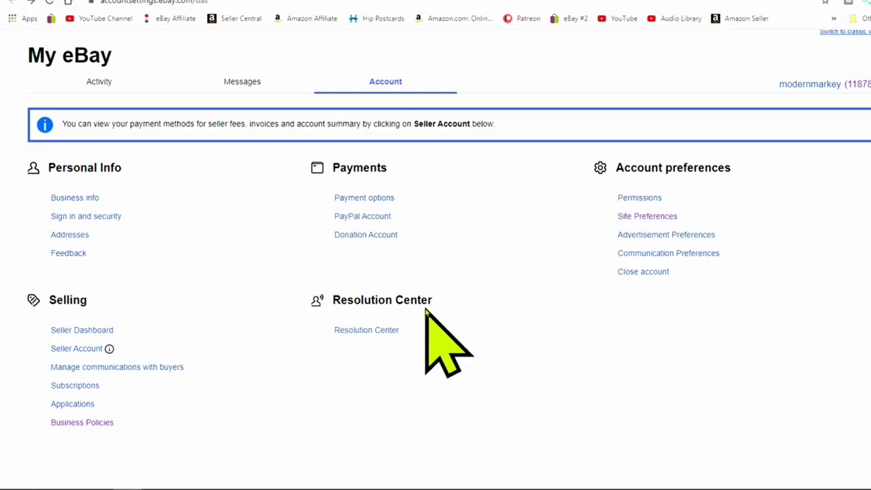
# Open Site Preferences and look over the Buyer requirements blocking settings.
pyautogui.click(644, 220)
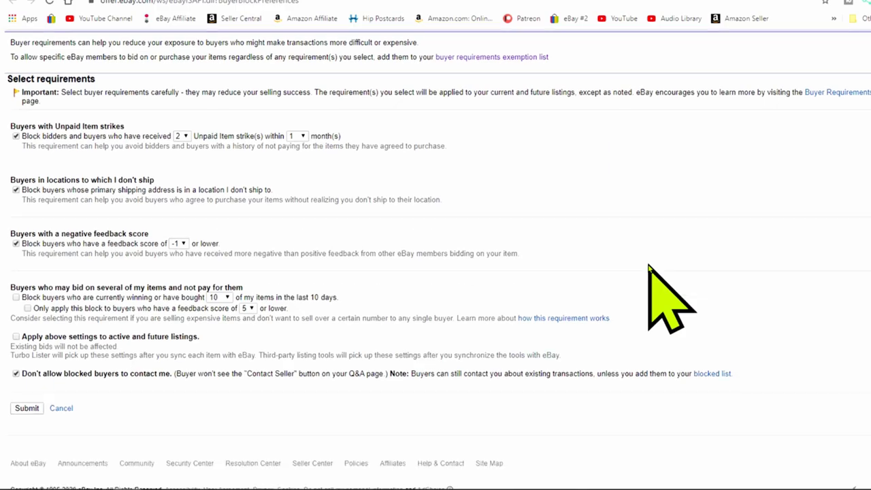
pyautogui.scroll(-1, 671, 302)
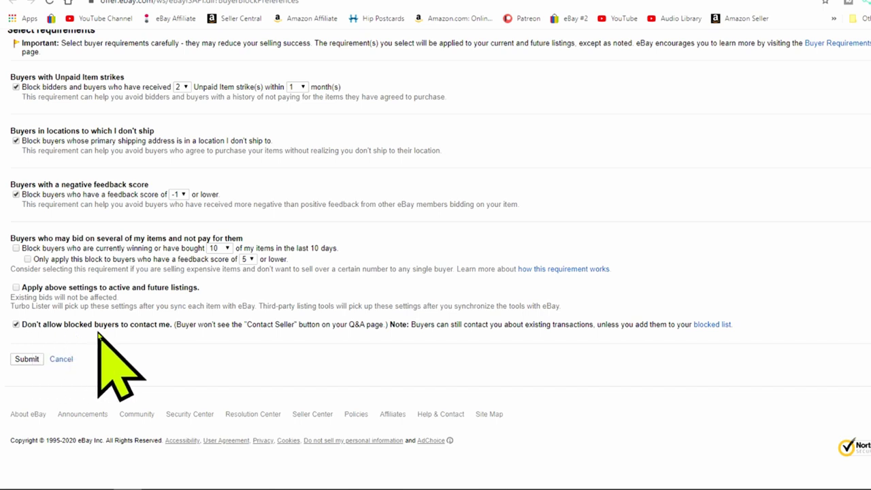
pyautogui.scroll(3, 288, 265)
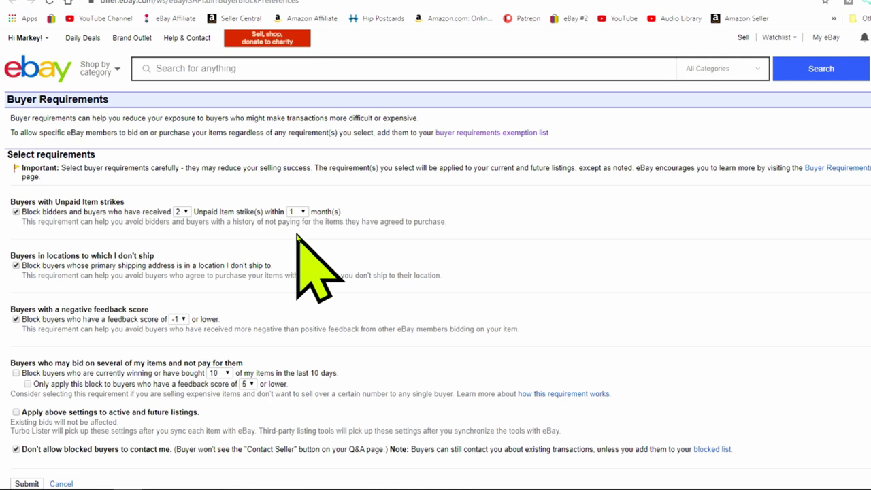
# Scroll the Vanity Fair listing's revise page down to its condition description and photos.
pyautogui.scroll(-1, 401, 260)
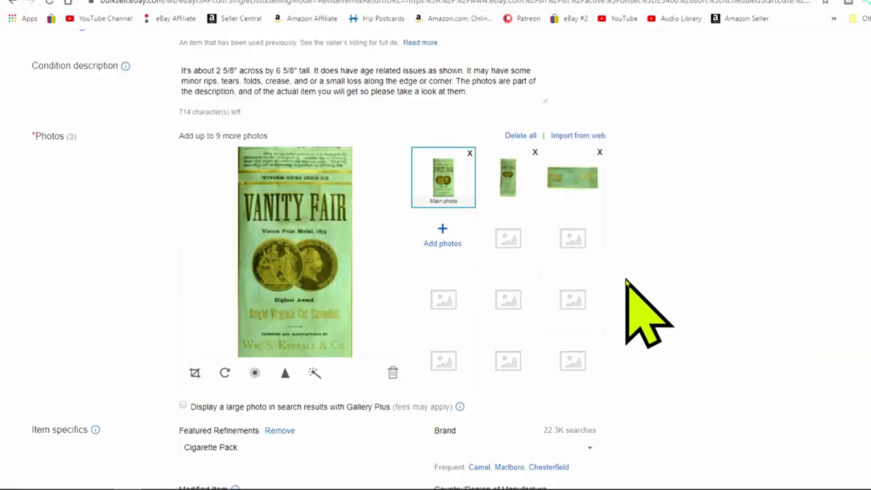
pyautogui.click(517, 181)
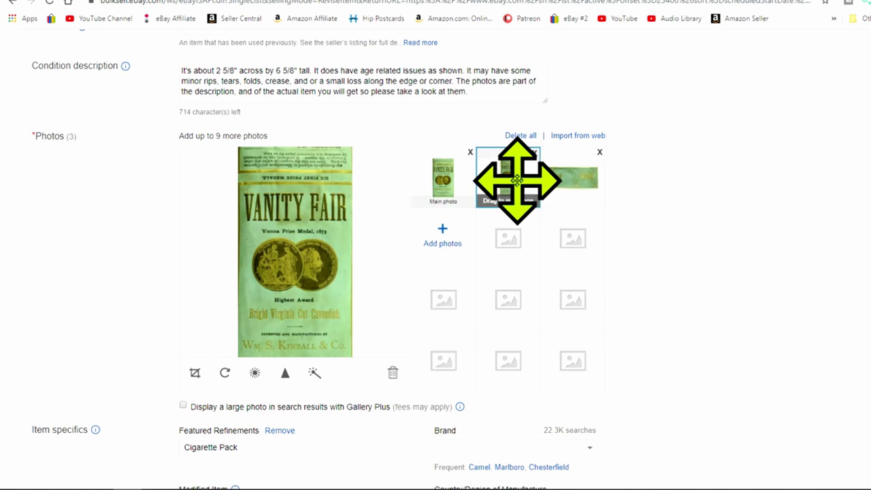
pyautogui.click(580, 184)
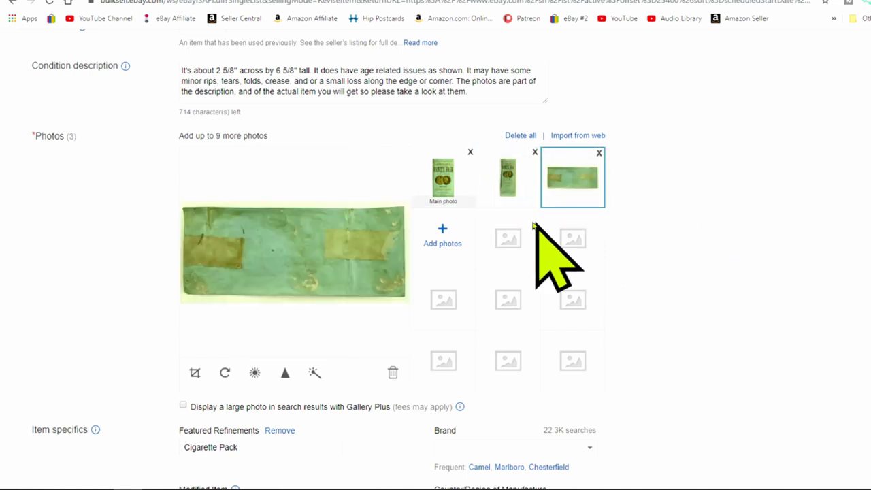
pyautogui.click(450, 182)
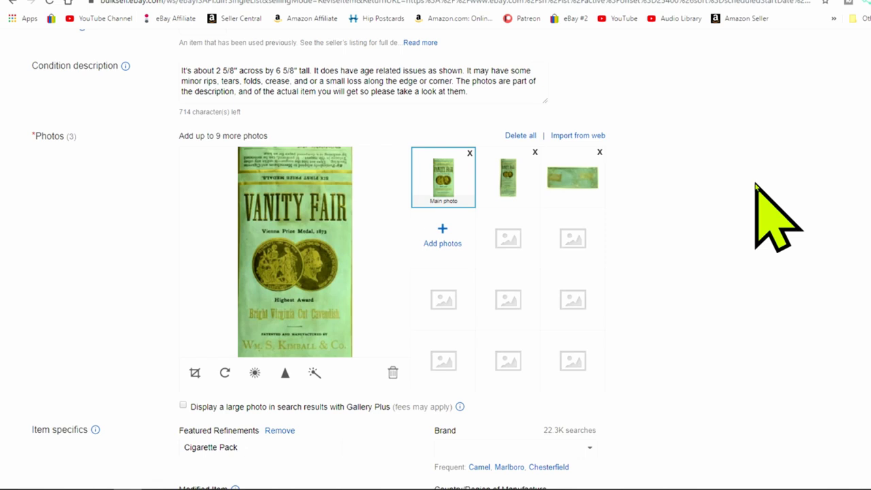
pyautogui.scroll(-1, 706, 208)
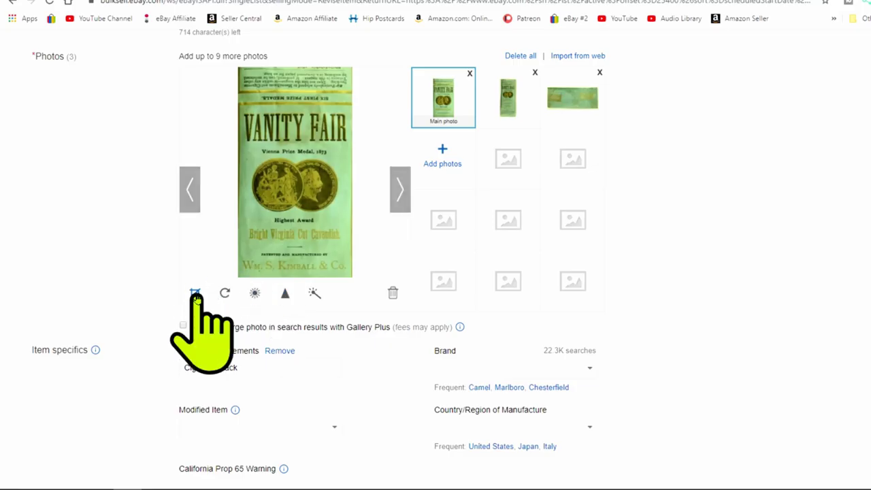
# Cancel a trial crop, then set the main photo's contrast to 53 and save it.
pyautogui.click(195, 292)
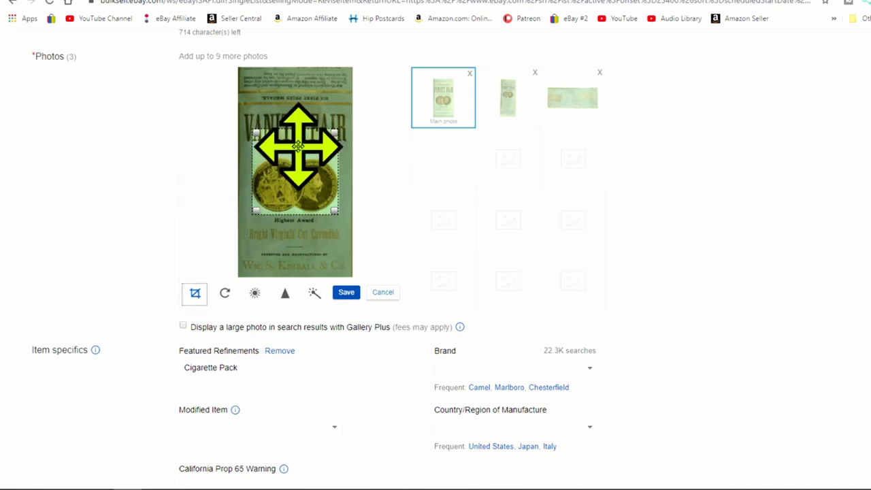
pyautogui.click(383, 292)
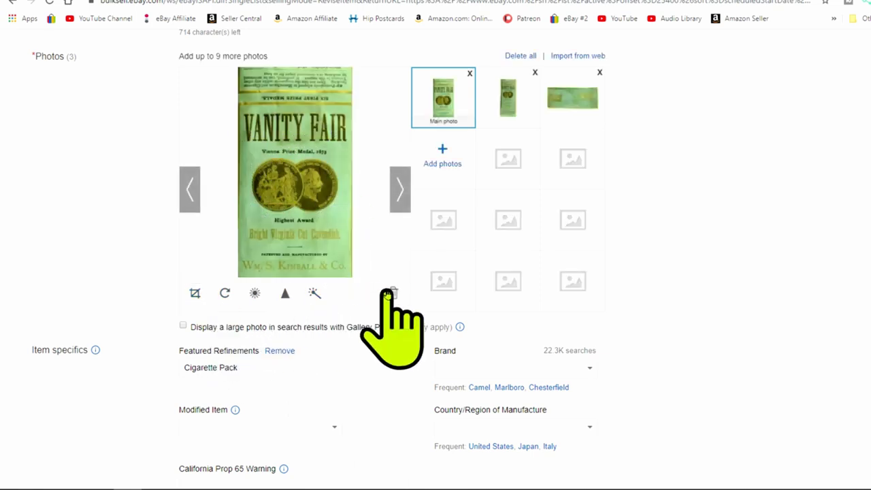
pyautogui.click(225, 294)
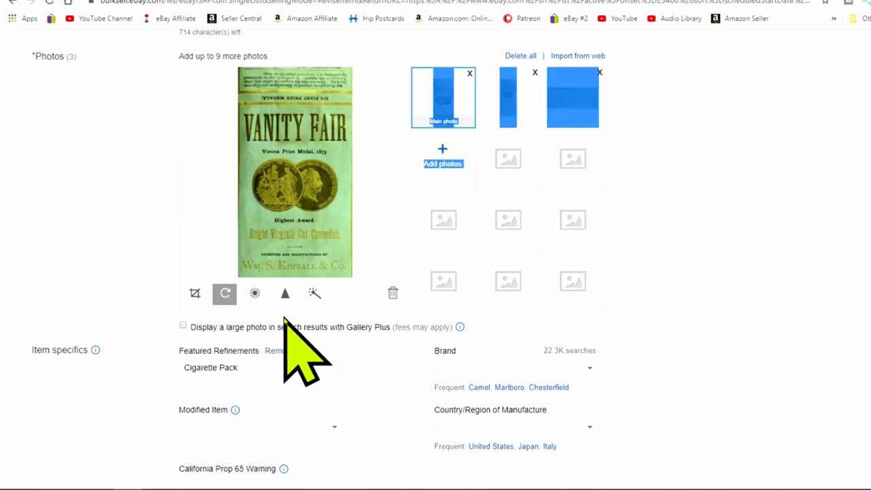
pyautogui.click(252, 292)
pyautogui.moveTo(294, 270); pyautogui.dragTo(324, 272)
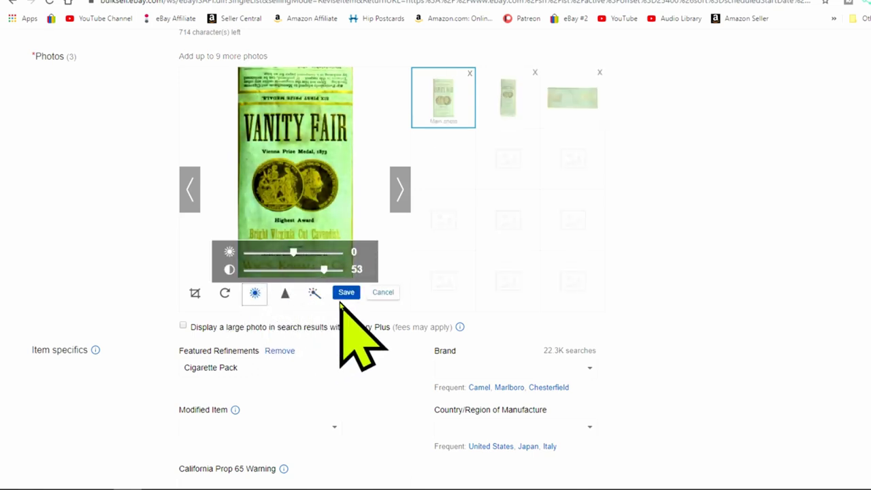
pyautogui.click(346, 291)
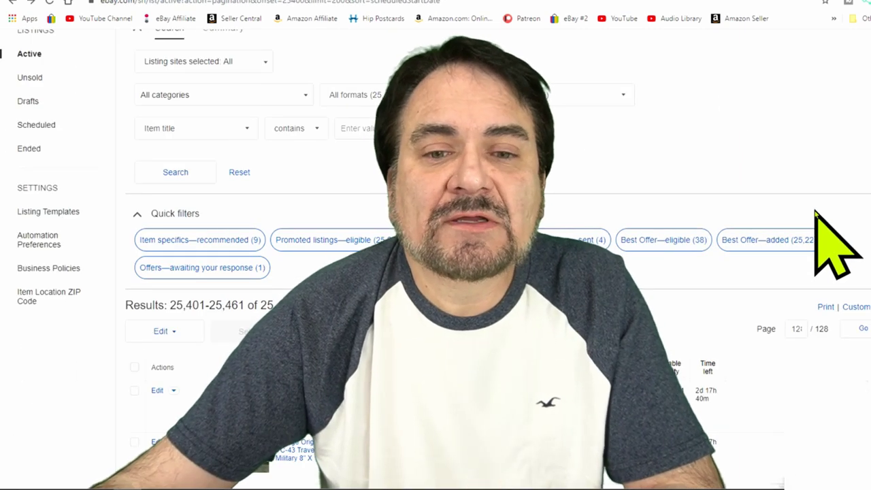
pyautogui.scroll(-1, 826, 243)
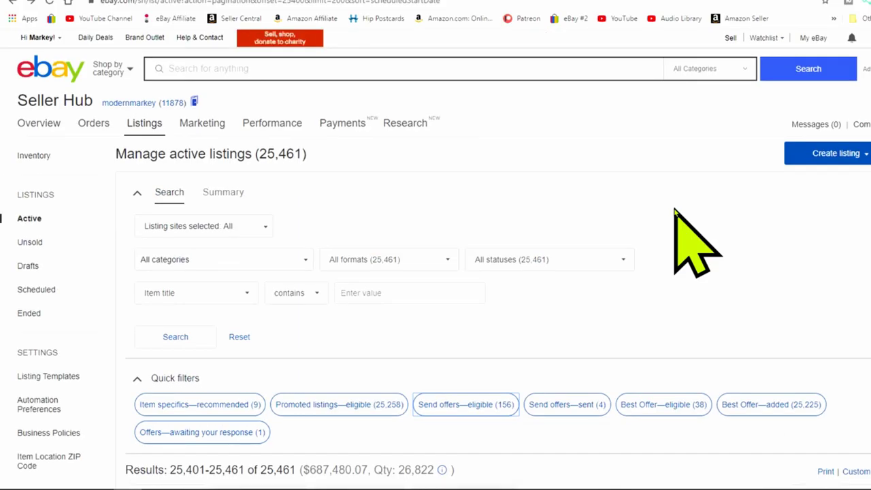
pyautogui.scroll(-1, 674, 210)
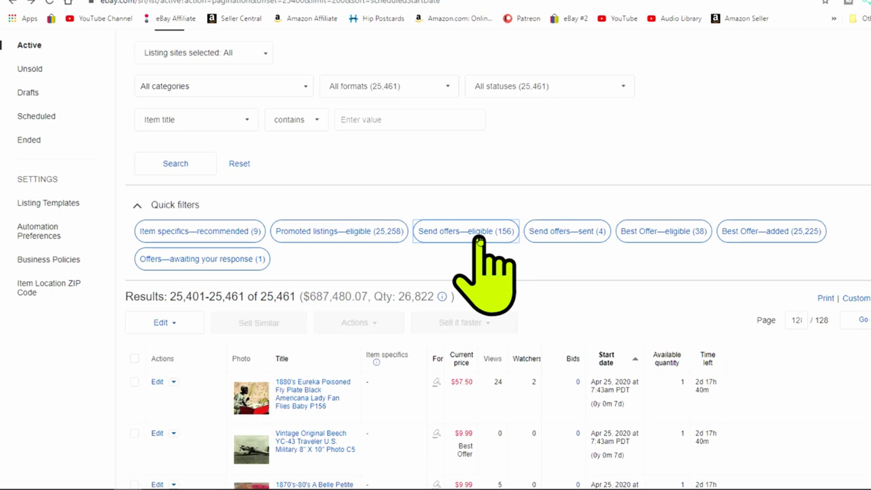
pyautogui.click(479, 235)
pyautogui.scroll(-3, 592, 292)
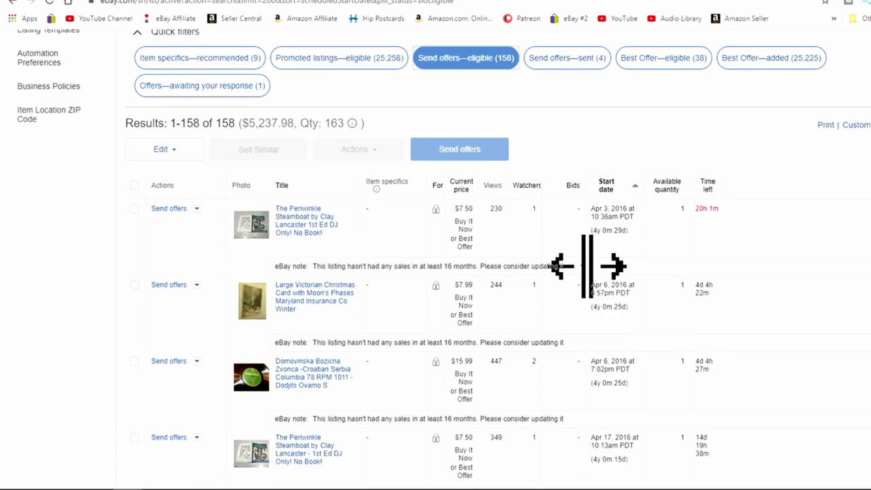
pyautogui.scroll(-3, 588, 265)
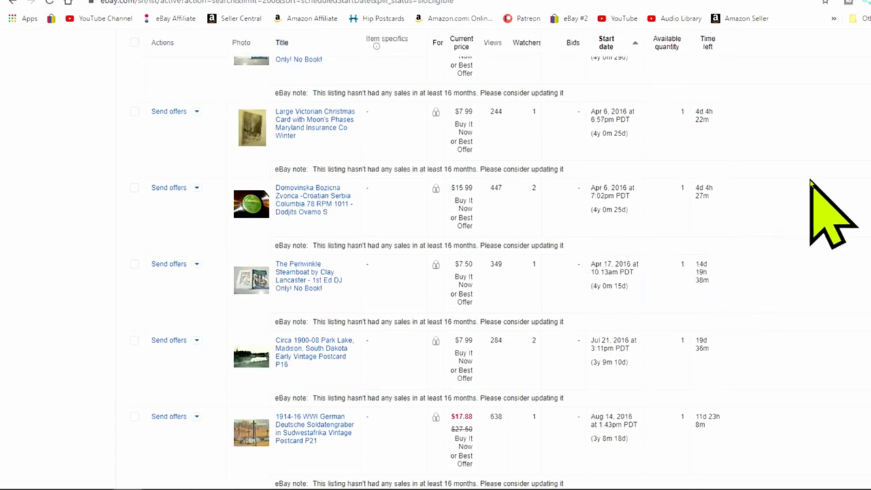
pyautogui.scroll(-8, 811, 183)
pyautogui.scroll(-3, 811, 182)
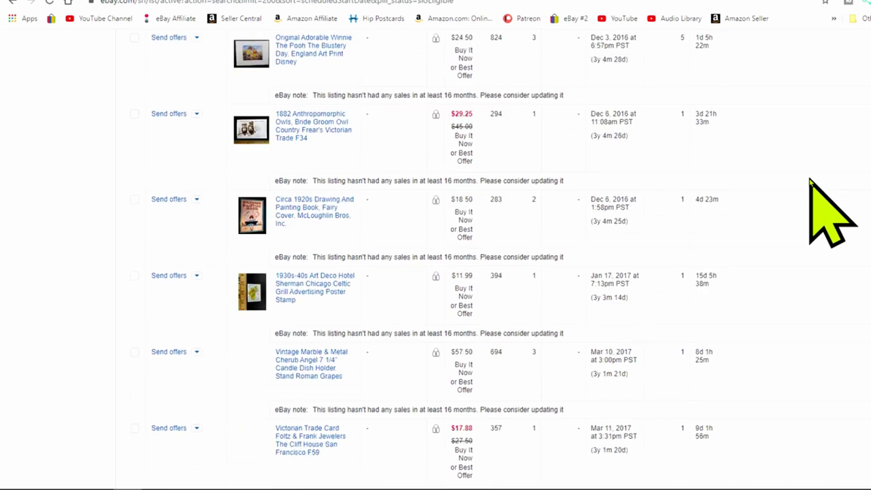
pyautogui.scroll(-5, 811, 183)
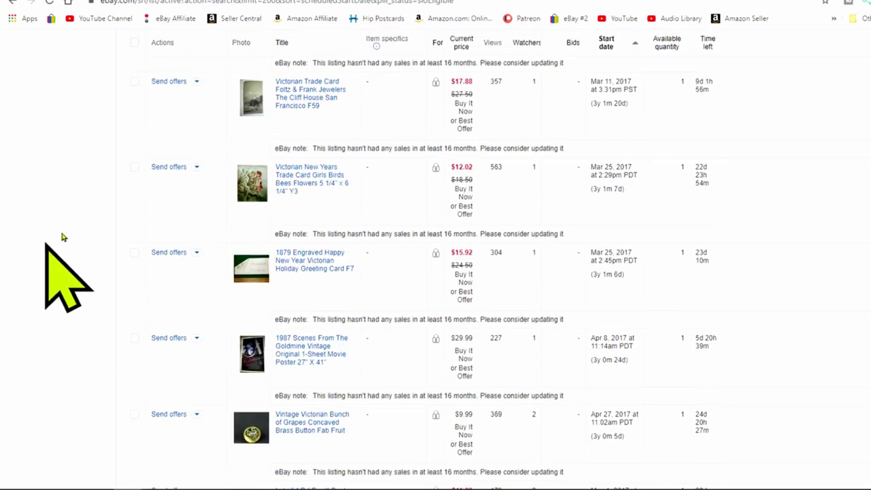
# Send a 7.00 offer on the Victorian New Years Trade Card listing.
pyautogui.click(171, 168)
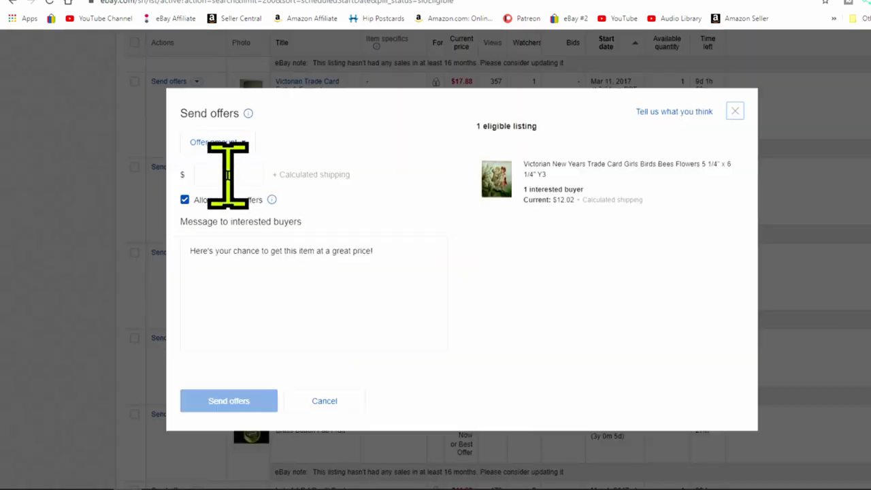
pyautogui.click(225, 174)
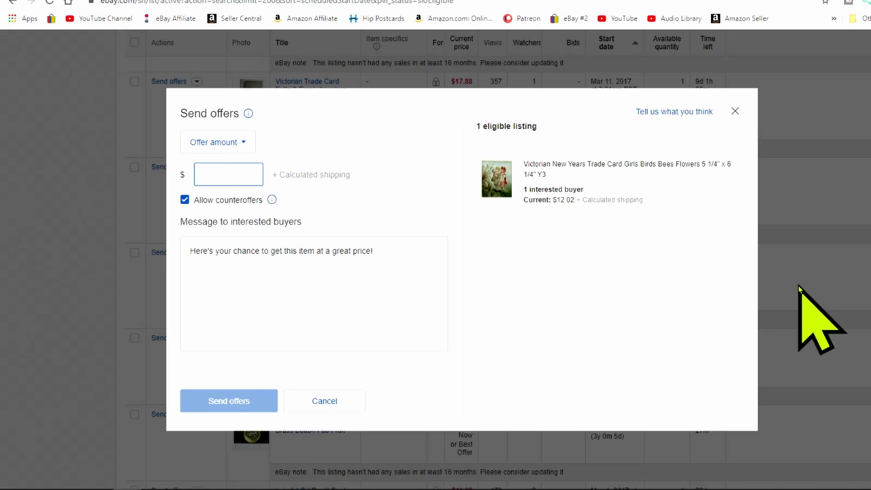
pyautogui.write('7.')
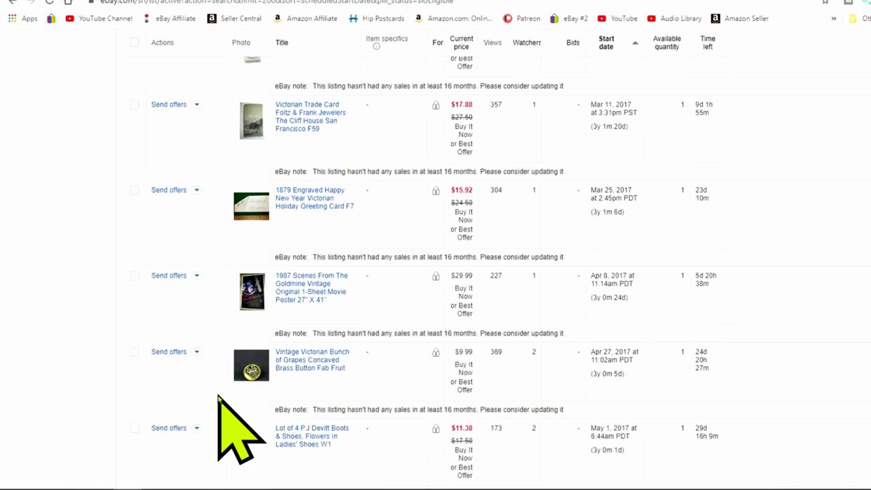
pyautogui.scroll(10, 842, 195)
# Scroll to the top and open Markdown sale in the Marketing sidebar.
pyautogui.scroll(8, 834, 171)
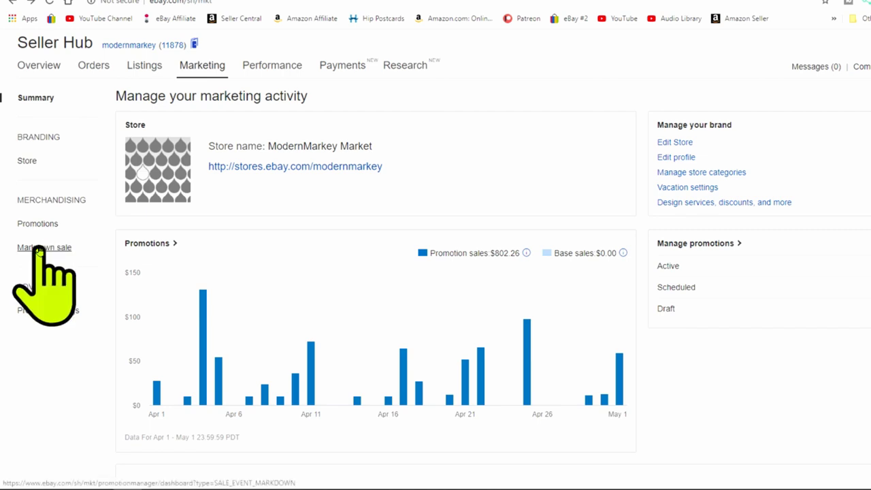
pyautogui.click(39, 249)
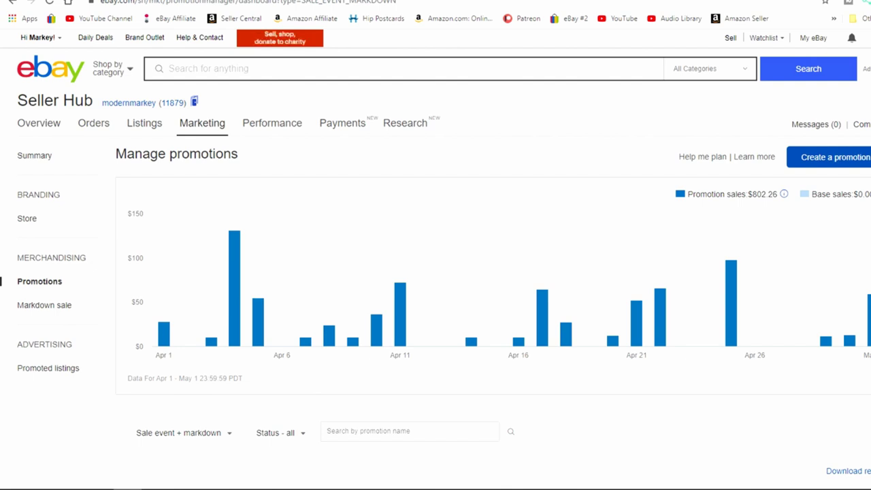
# Choose Sale event + markdown from the Create a promotion dropdown.
pyautogui.click(855, 163)
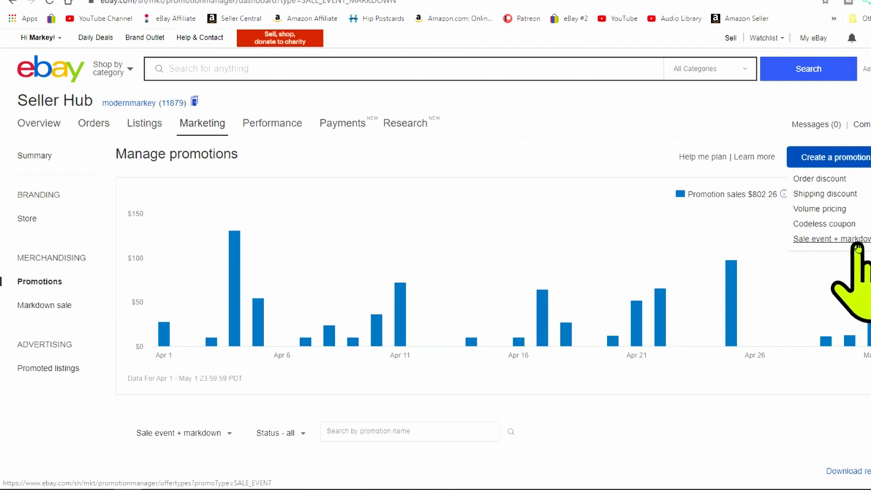
pyautogui.click(842, 242)
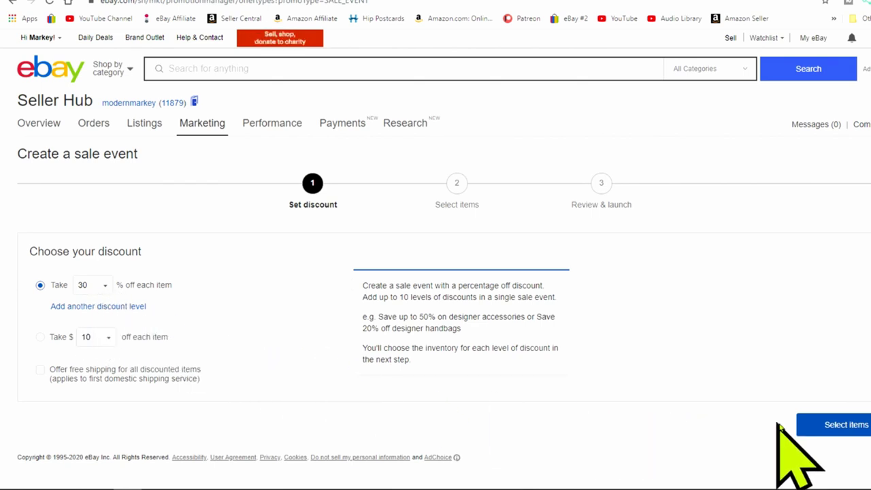
# Move from the 30% discount step on to selecting items for the sale.
pyautogui.click(836, 430)
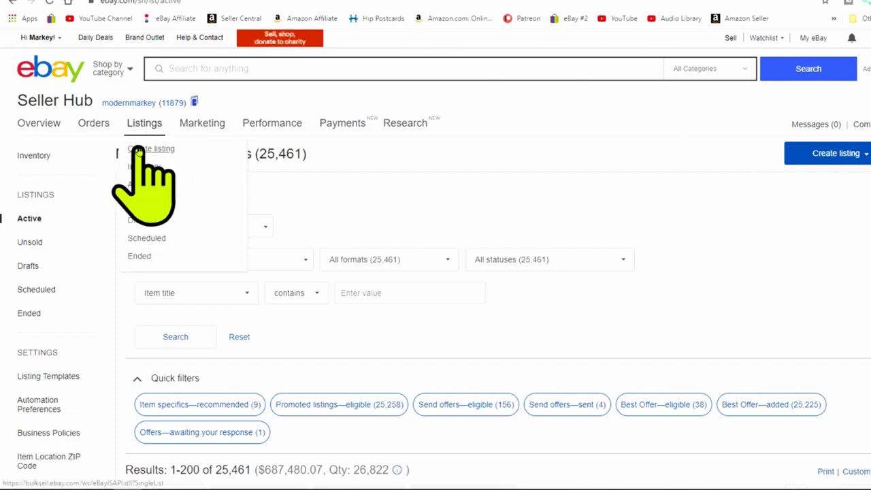
# Open Automation Preferences and scroll through its auto-relist and automatic feedback options.
pyautogui.scroll(-2, 313, 272)
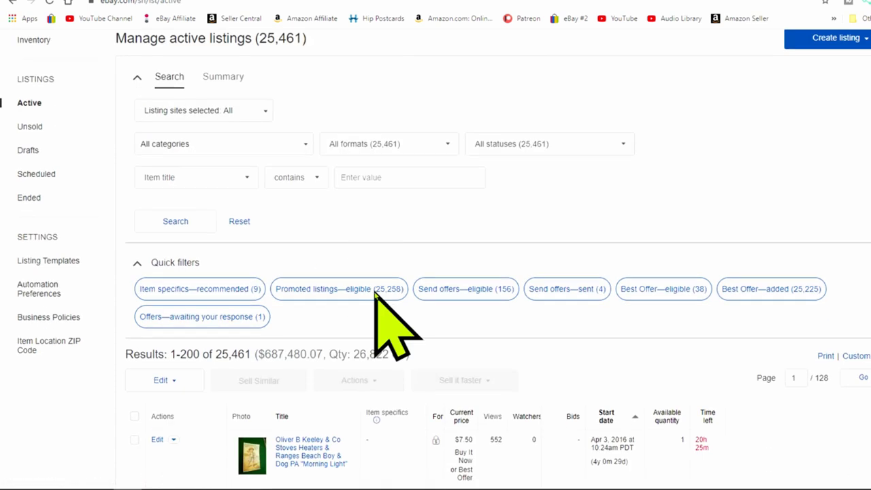
pyautogui.click(32, 297)
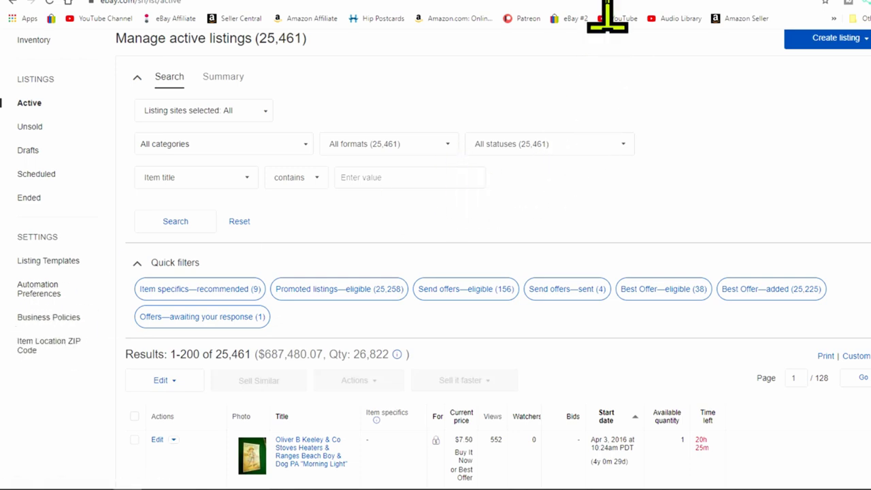
pyautogui.scroll(-5, 696, 129)
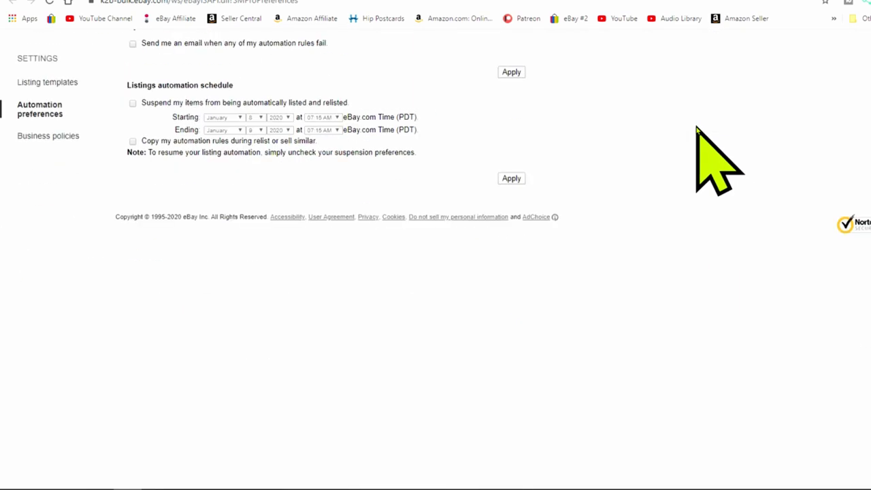
pyautogui.scroll(1, 696, 129)
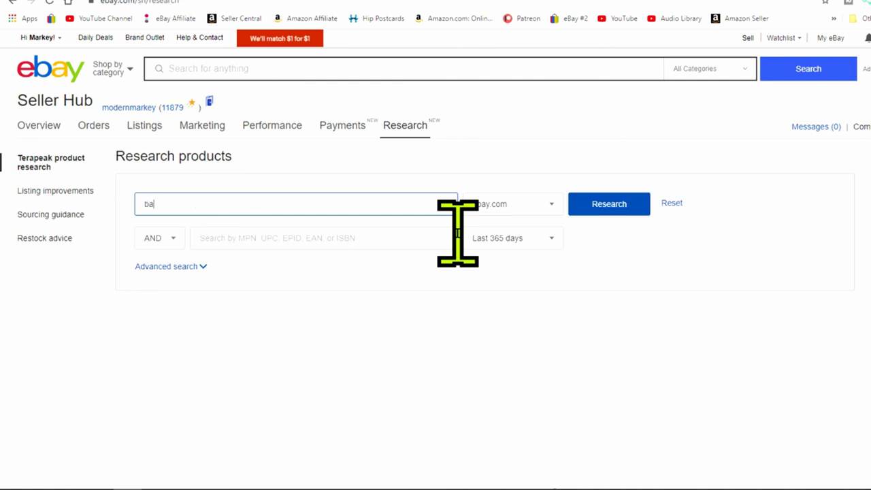
# Research sold results for 'batman action figure' and narrow them to the Toys & Hobbies category.
pyautogui.write('on figure')
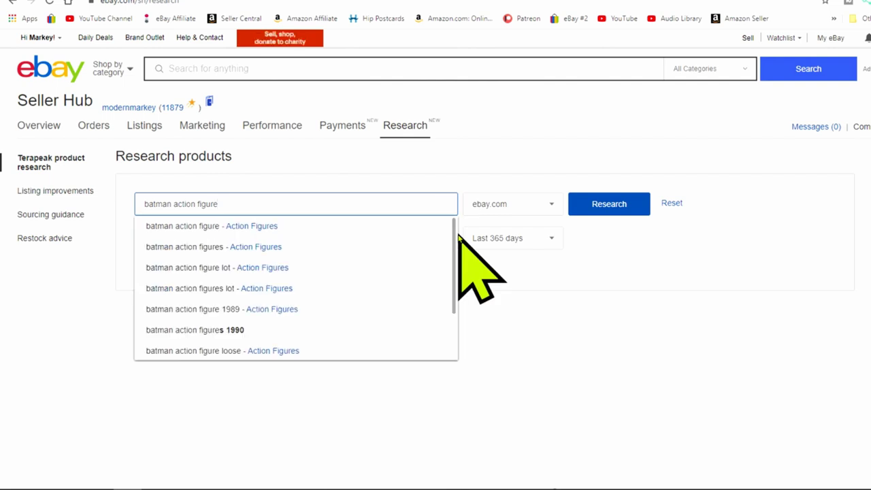
pyautogui.click(625, 205)
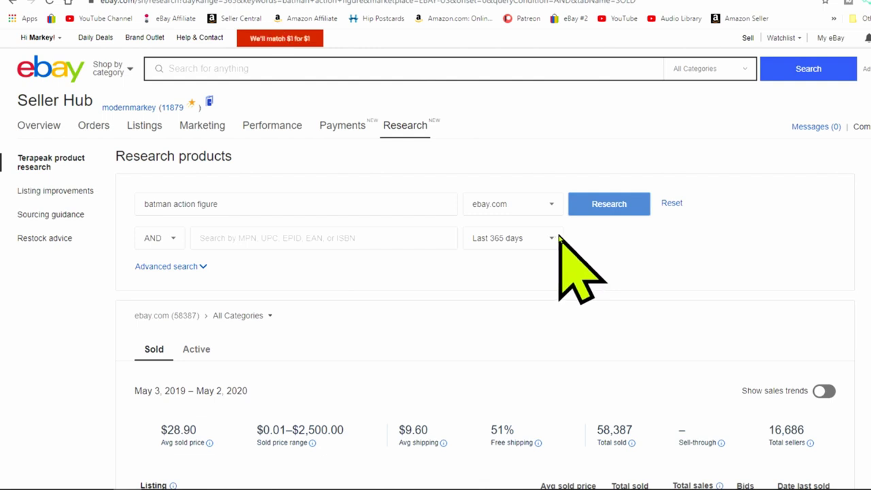
pyautogui.scroll(-2, 581, 272)
pyautogui.scroll(-3, 586, 286)
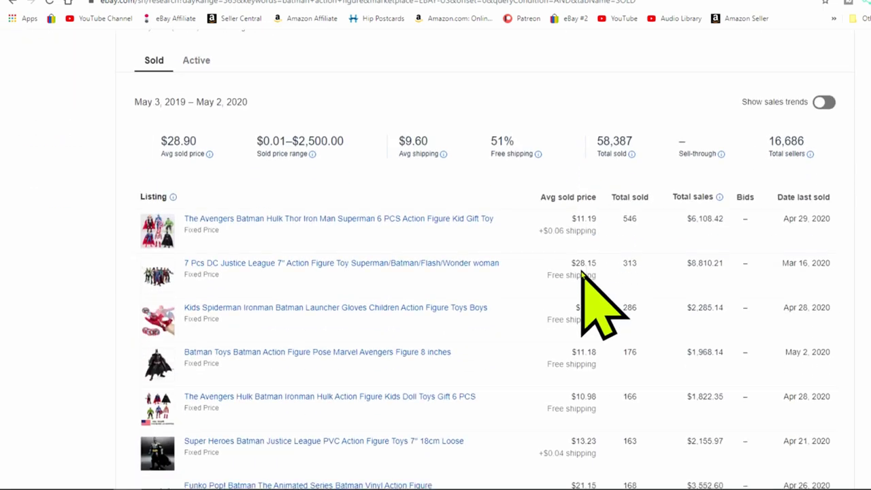
pyautogui.scroll(3, 595, 130)
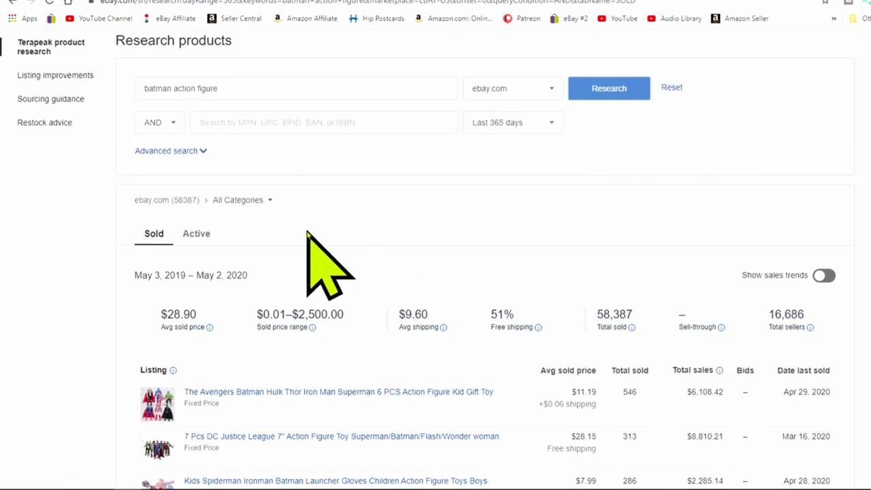
pyautogui.click(269, 200)
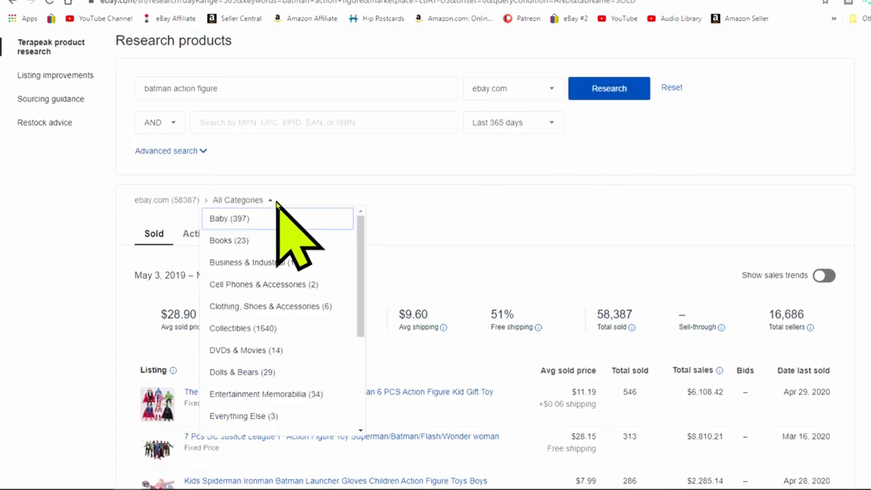
pyautogui.scroll(-5, 292, 353)
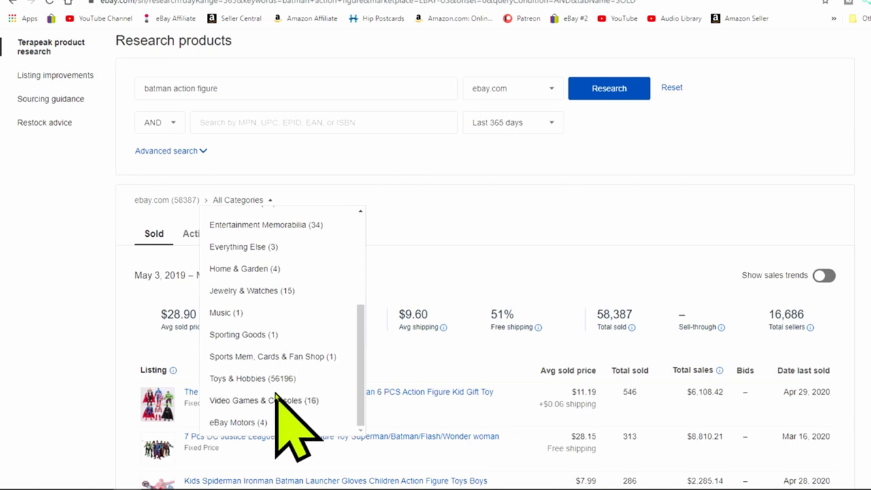
pyautogui.click(274, 378)
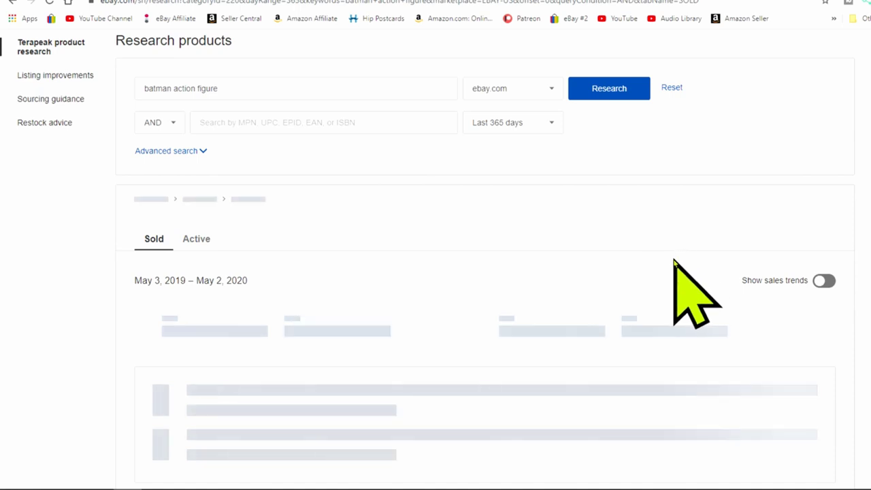
# Sort the Toys & Hobbies batman action figure results by average sold price.
pyautogui.click(583, 371)
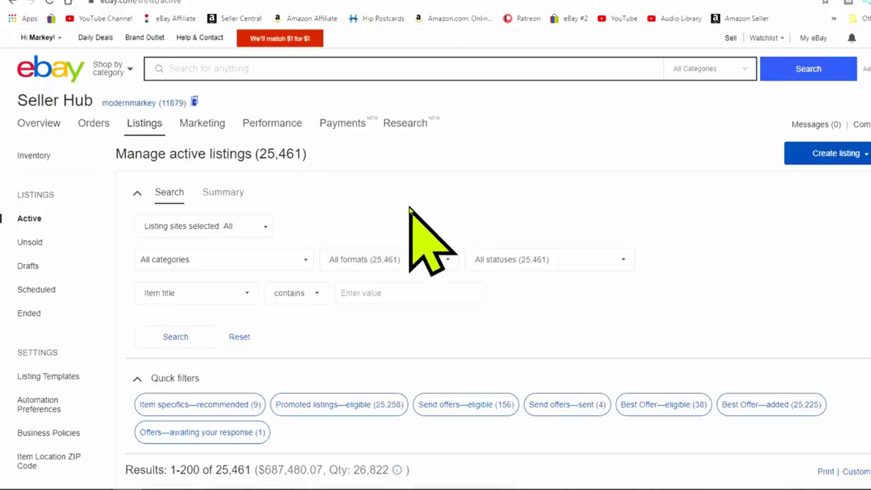
# Go to Automation Preferences under Settings in the Seller Hub sidebar.
pyautogui.click(38, 408)
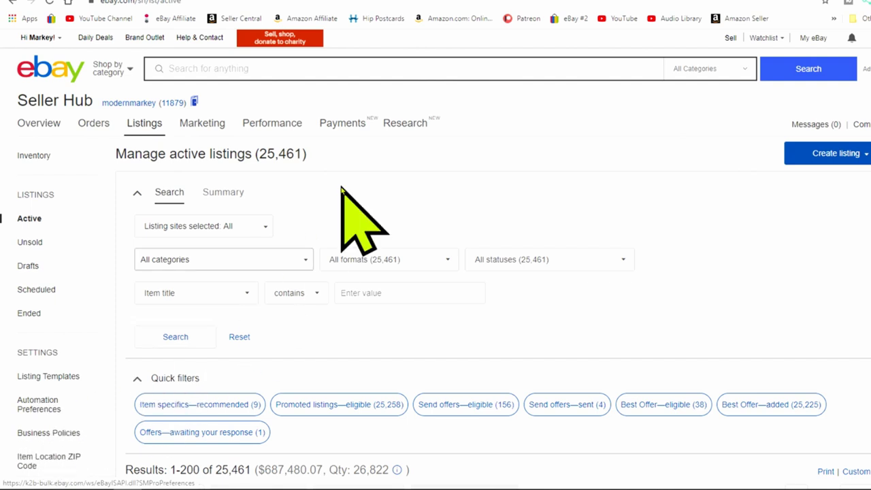